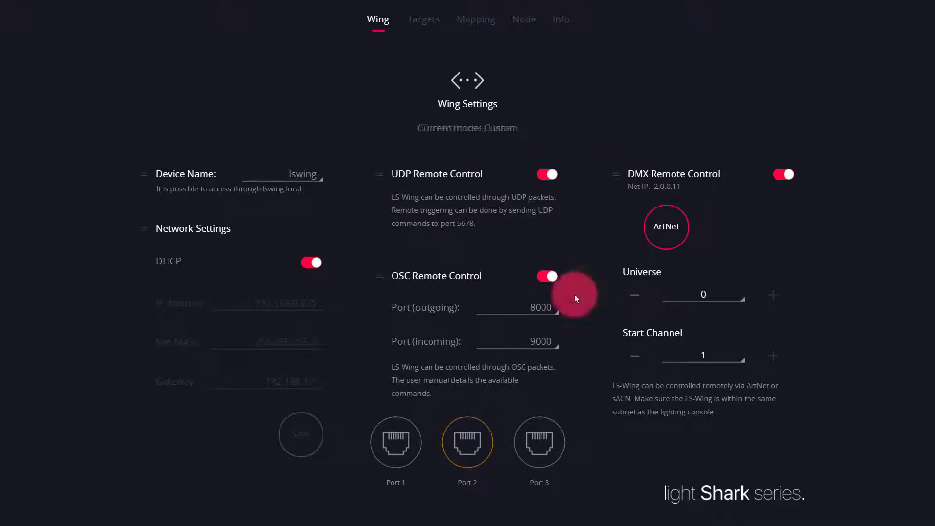
Step: Turn off OSC Remote Control in the wing settings
{"action": "left_click", "coordinate": [550, 275]}
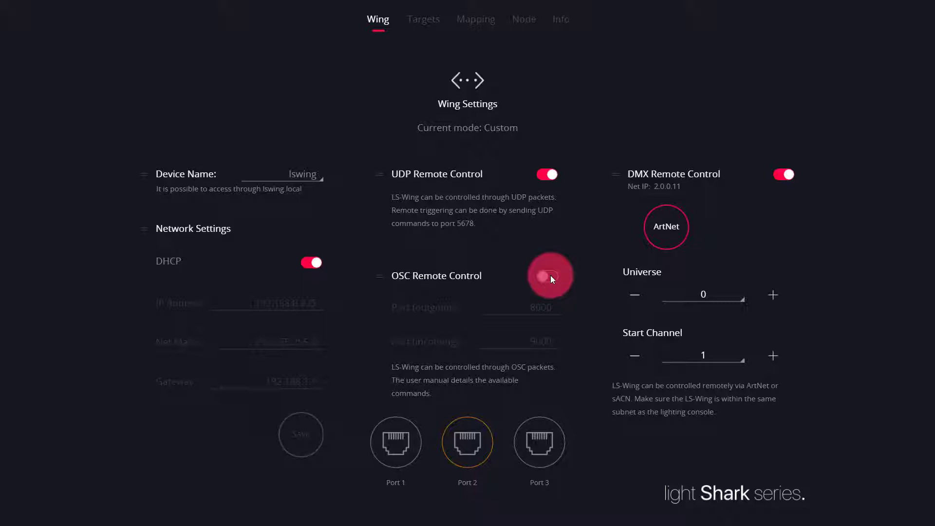
{"action": "left_click", "coordinate": [486, 99]}
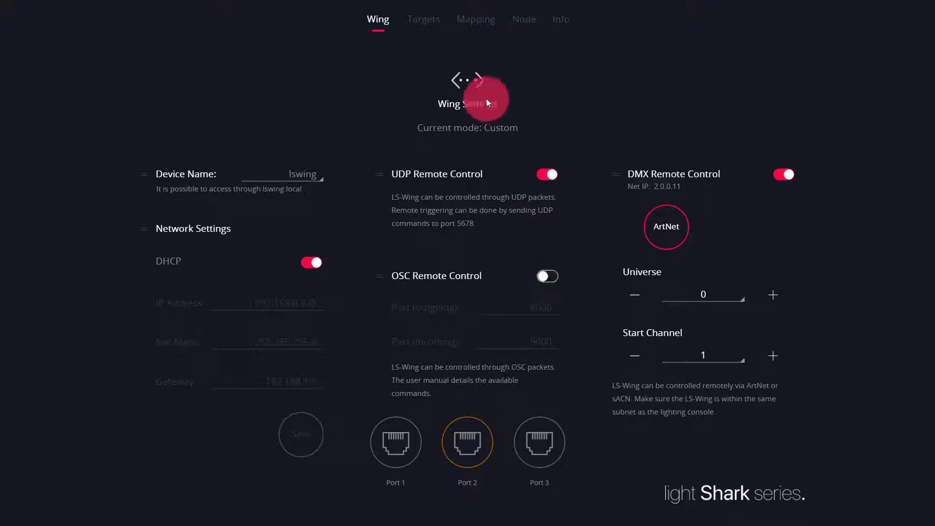
Step: Add the Obsidian Onyx_osc device as the first target
{"action": "left_click", "coordinate": [439, 18]}
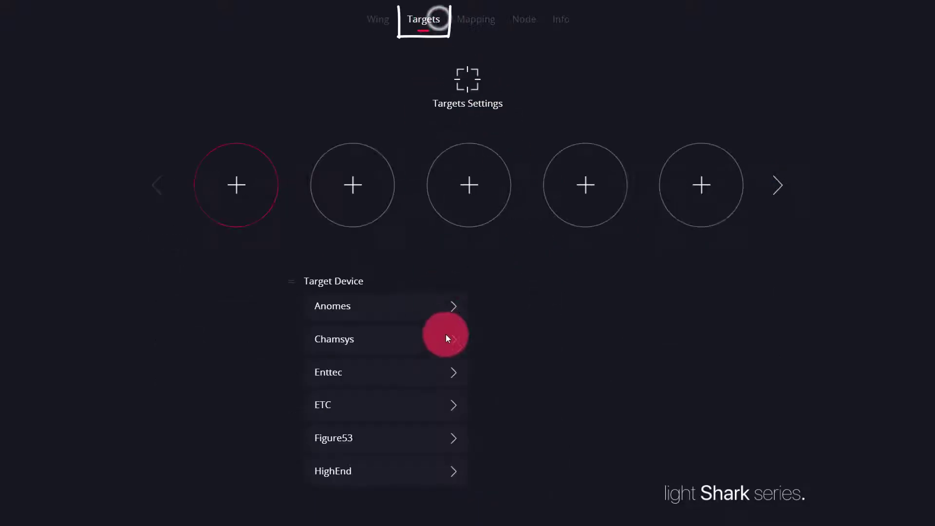
{"action": "left_click_drag", "start_coordinate": [416, 438], "coordinate": [393, 309]}
{"action": "left_click", "coordinate": [448, 405]}
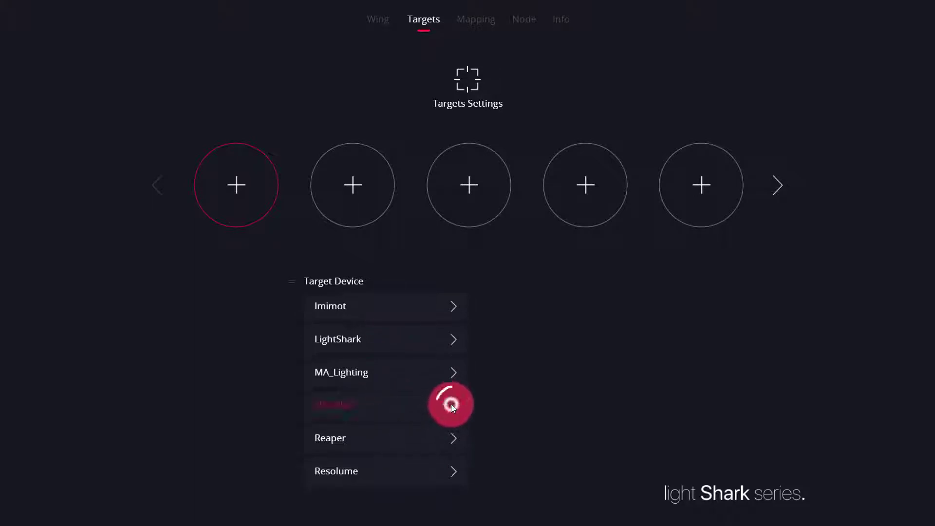
{"action": "left_click", "coordinate": [635, 307]}
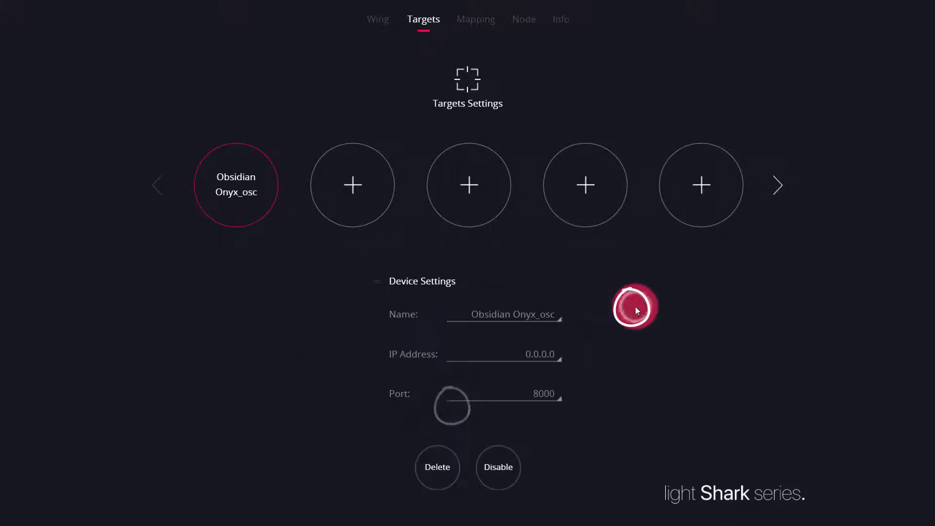
Step: Set the Obsidian Onyx_osc target's IP address to 192.168.0.120
{"action": "left_click", "coordinate": [537, 356]}
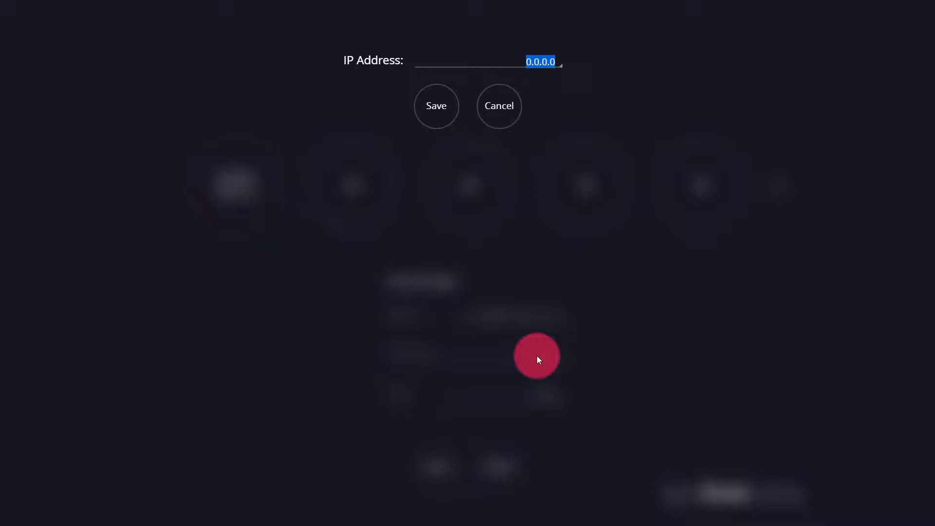
{"action": "type", "text": "192.168.0.120"}
{"action": "key", "text": "Return"}
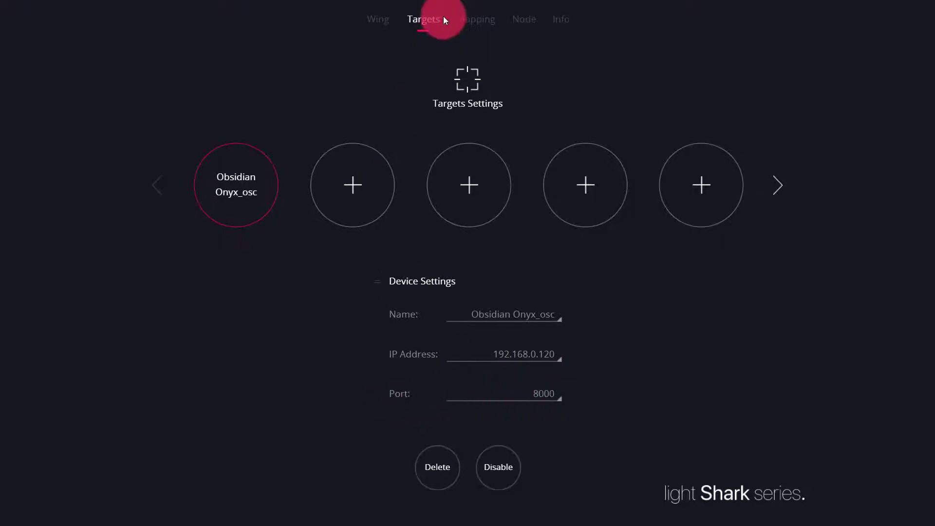
Step: Create a mapping in the second slot, make it active and name it ONYX
{"action": "left_click", "coordinate": [466, 22]}
{"action": "left_click", "coordinate": [317, 198]}
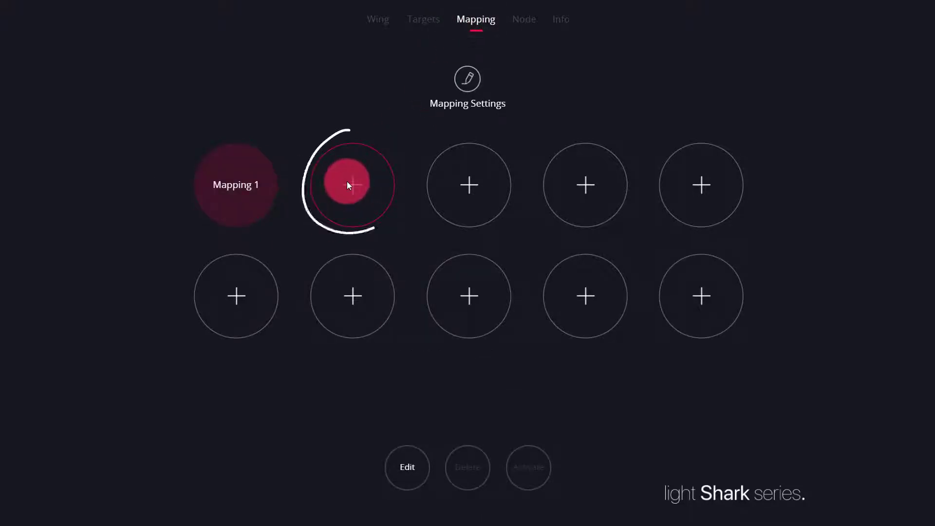
{"action": "left_click", "coordinate": [411, 456]}
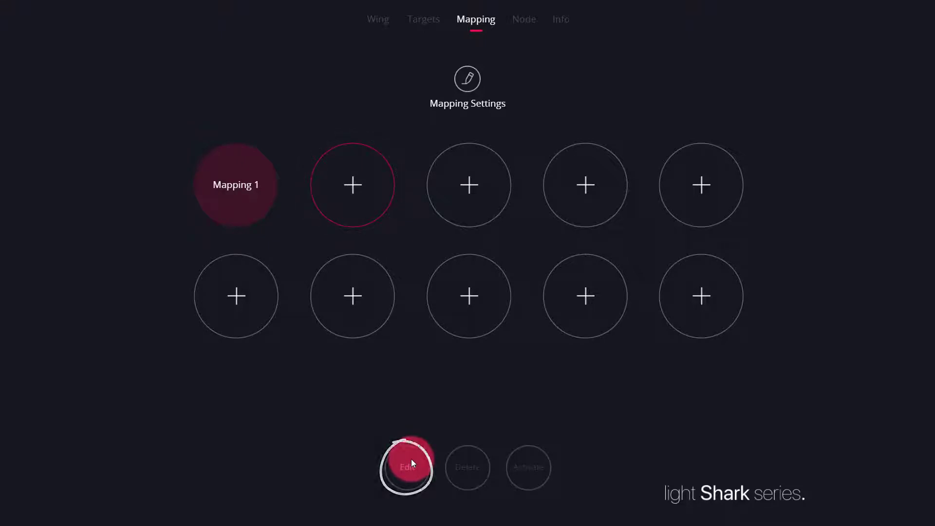
{"action": "left_click", "coordinate": [411, 459]}
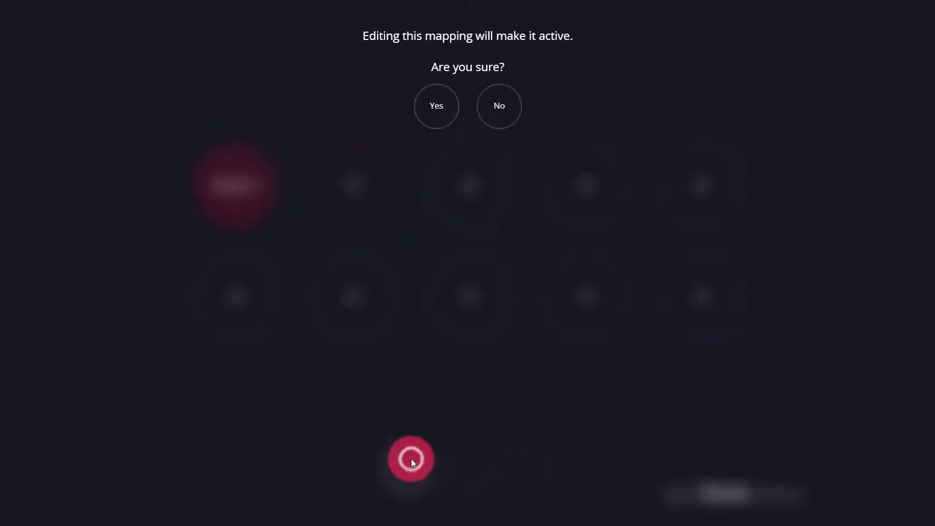
{"action": "left_click", "coordinate": [430, 117]}
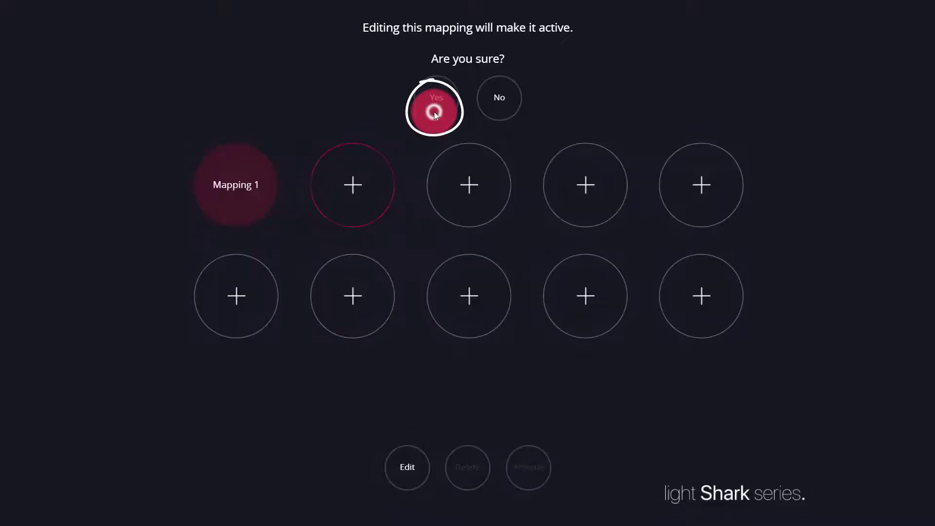
{"action": "left_click", "coordinate": [262, 73]}
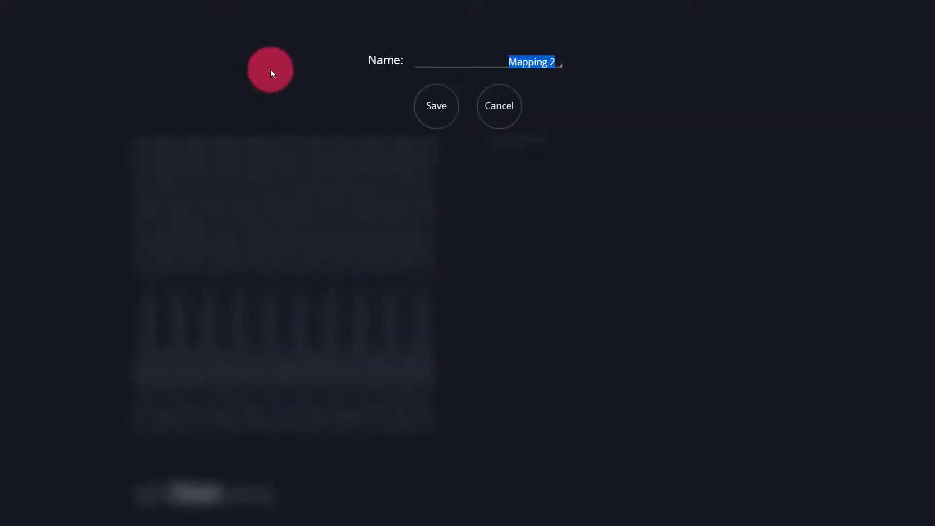
{"action": "type", "text": "ONYX"}
{"action": "key", "text": "Return"}
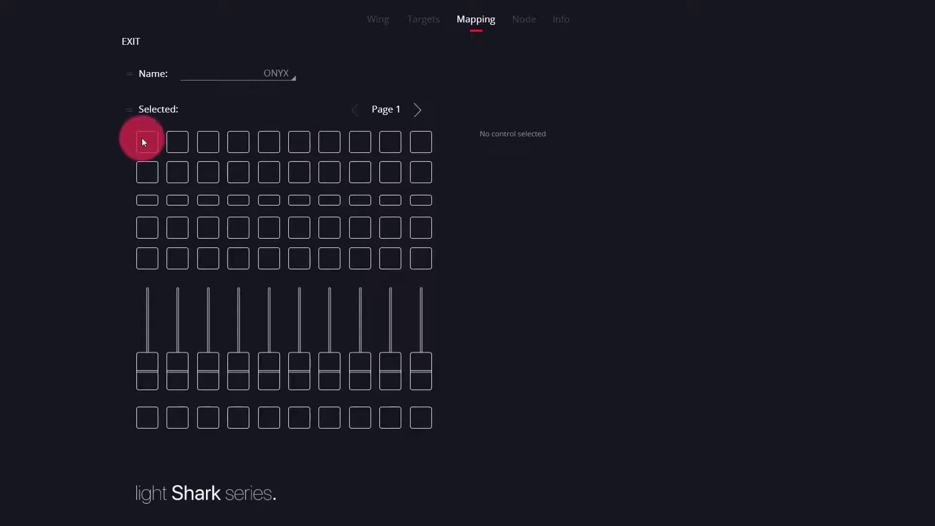
Step: Assign the Obsidian Onyx_osc playback action Set PB4 Level to Fader 1 on Page 1 and try the test fader
{"action": "left_click", "coordinate": [149, 360]}
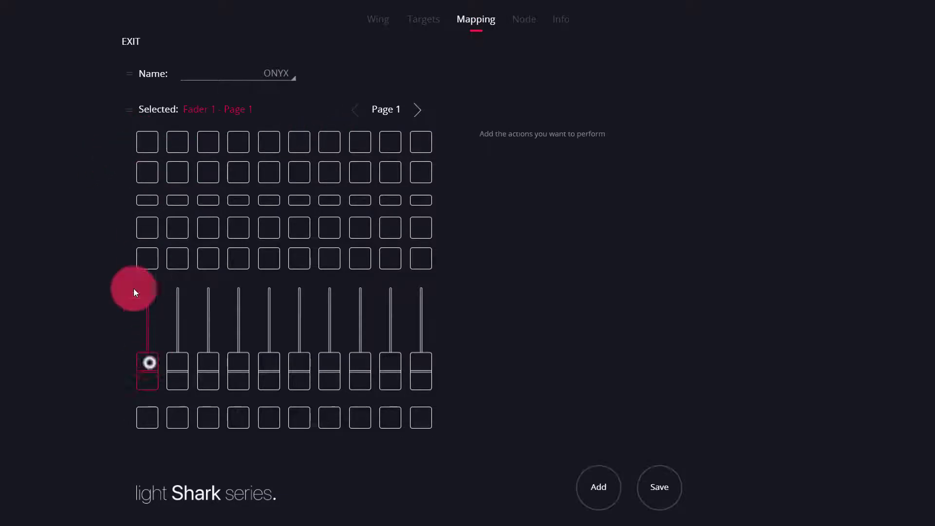
{"action": "left_click", "coordinate": [145, 141]}
{"action": "left_click", "coordinate": [148, 364]}
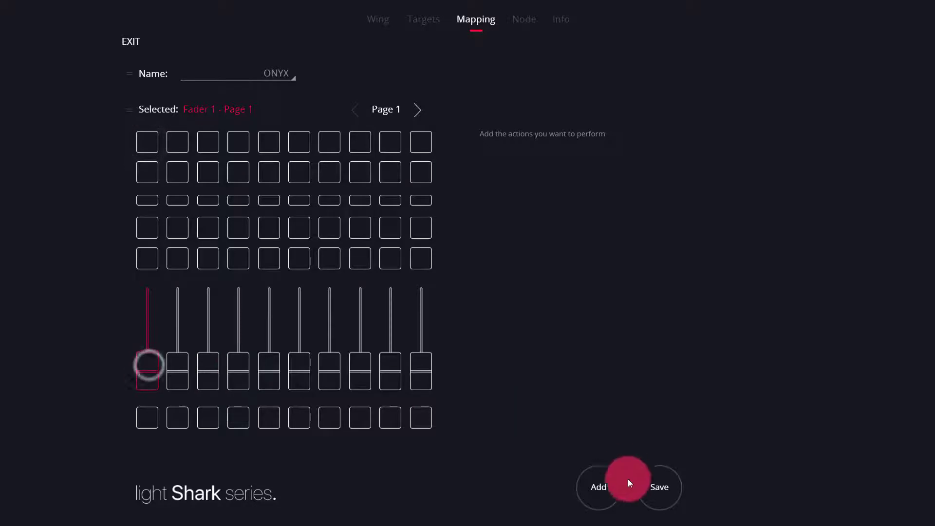
{"action": "left_click", "coordinate": [609, 490]}
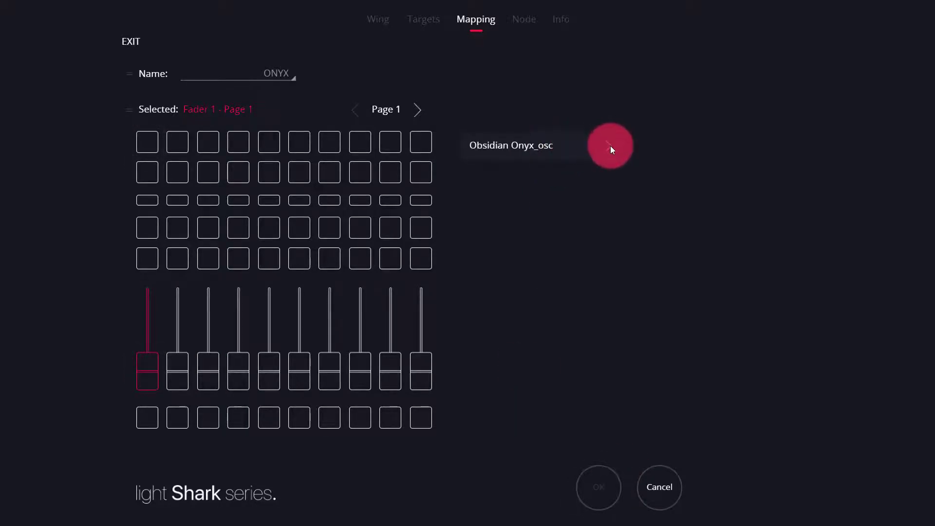
{"action": "left_click", "coordinate": [611, 145]}
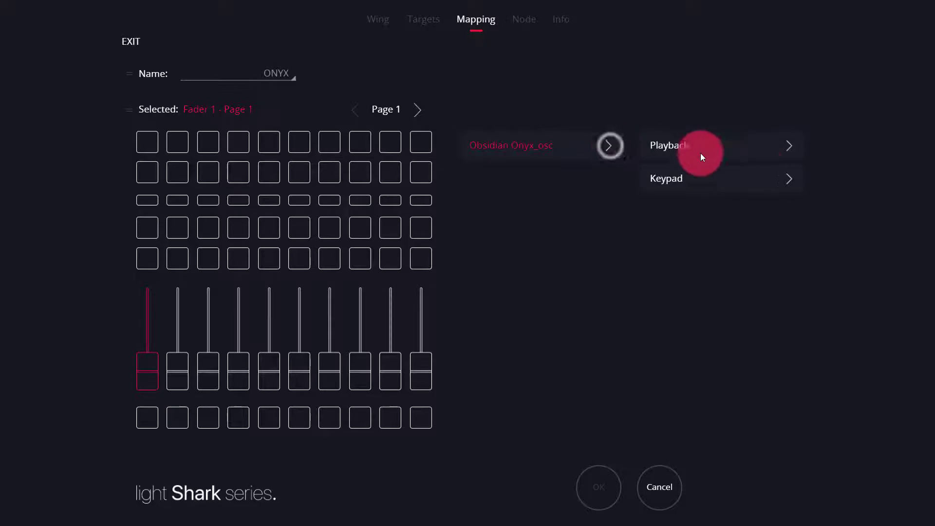
{"action": "left_click", "coordinate": [790, 145]}
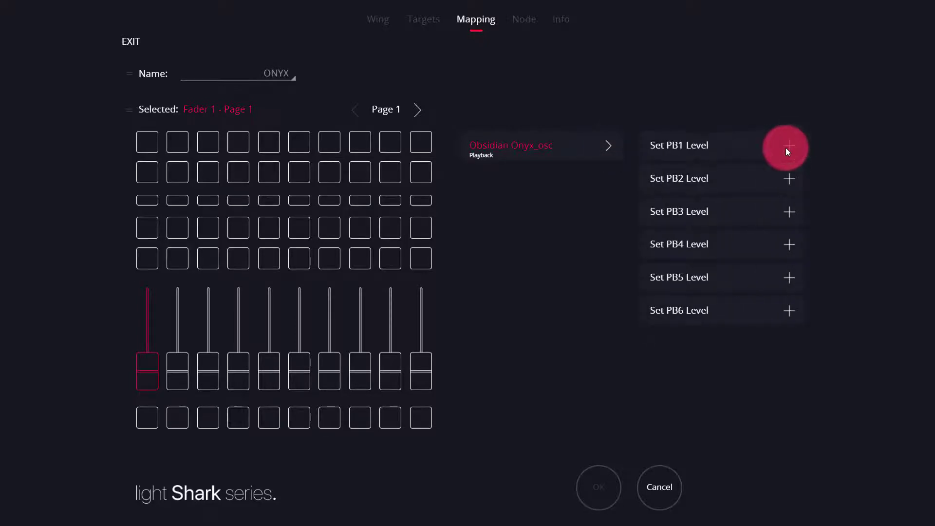
{"action": "scroll", "coordinate": [786, 167], "scroll_direction": "down", "scroll_amount": 1}
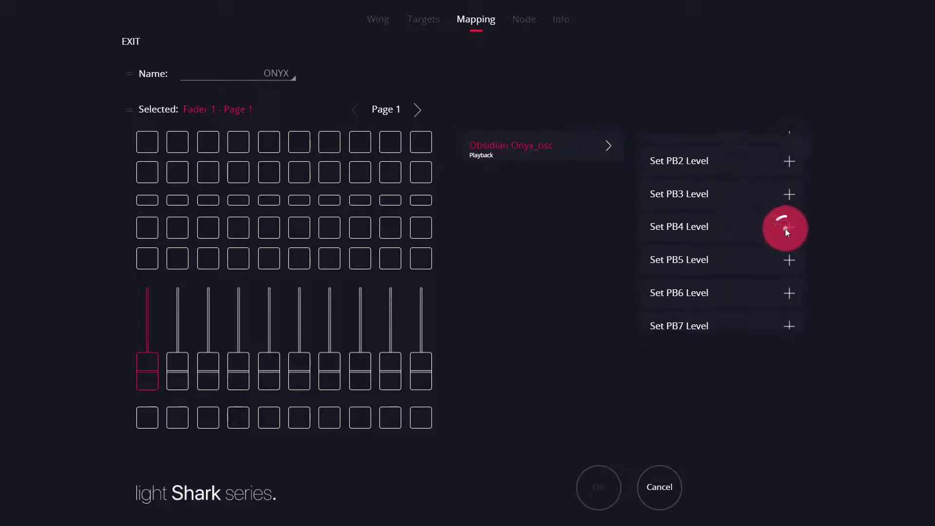
{"action": "left_click", "coordinate": [785, 229]}
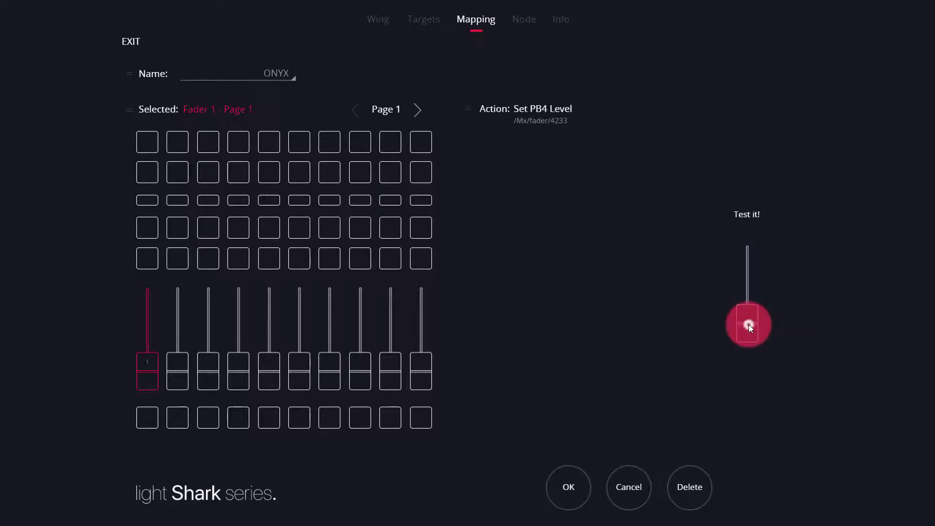
{"action": "mouse_move", "coordinate": [749, 324]}
{"action": "left_mouse_down"}
{"action": "mouse_move", "coordinate": [741, 234]}
{"action": "mouse_move", "coordinate": [748, 340]}
{"action": "left_mouse_up"}
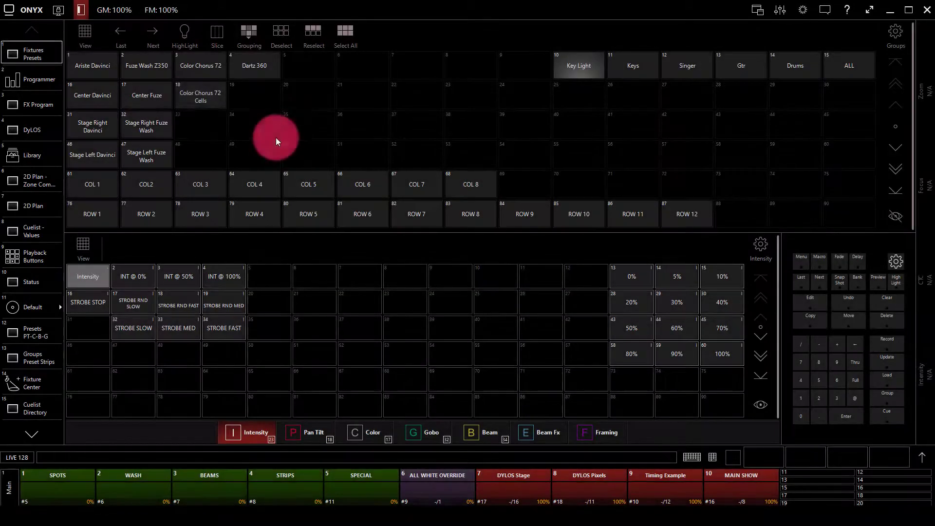
Step: Switch to ONYX and open its OSC network settings and the list of OSC devices
{"action": "left_click", "coordinate": [24, 10]}
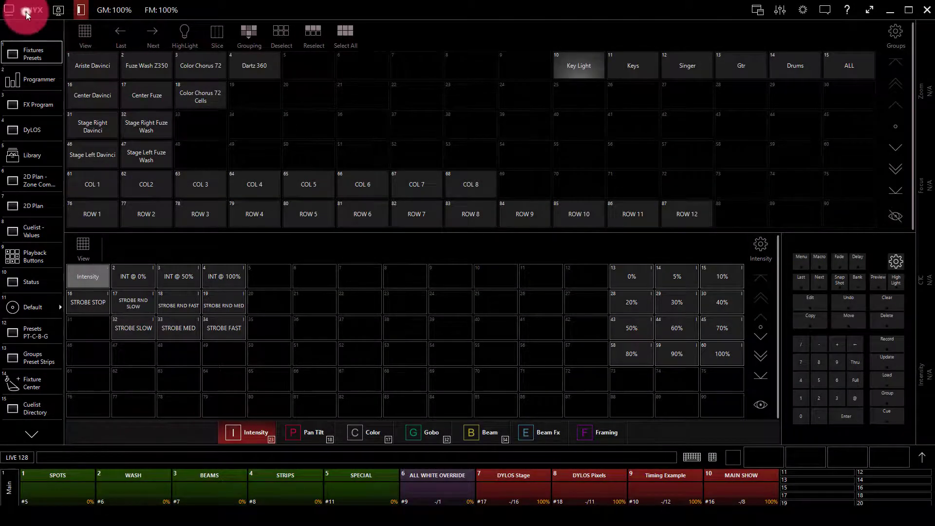
{"action": "left_click", "coordinate": [24, 11]}
{"action": "left_click", "coordinate": [117, 55]}
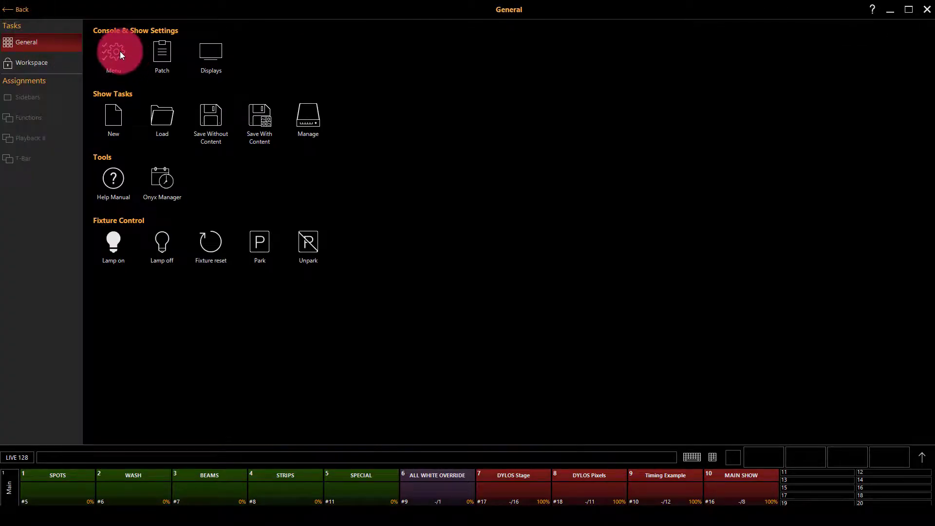
{"action": "left_click", "coordinate": [120, 52]}
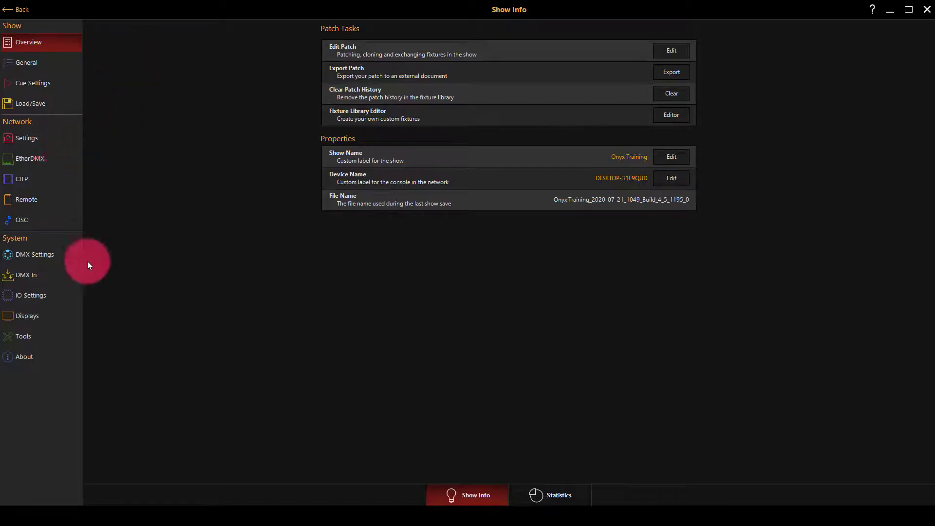
{"action": "left_click", "coordinate": [43, 221]}
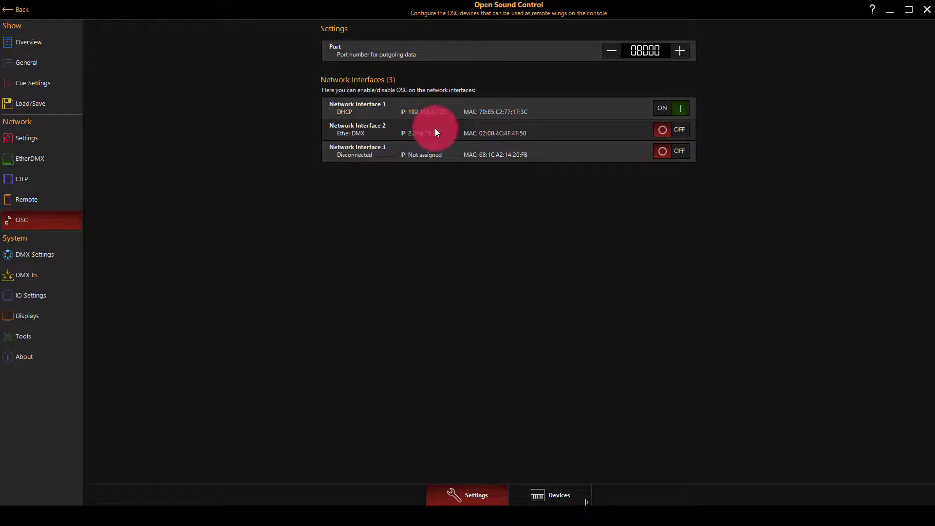
{"action": "left_click", "coordinate": [582, 492]}
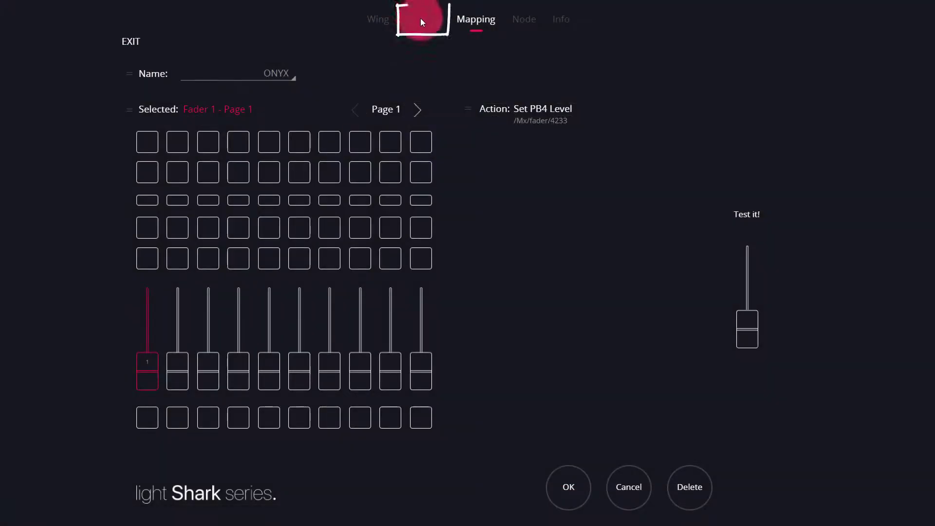
{"action": "left_click", "coordinate": [419, 19]}
{"action": "left_click", "coordinate": [545, 403]}
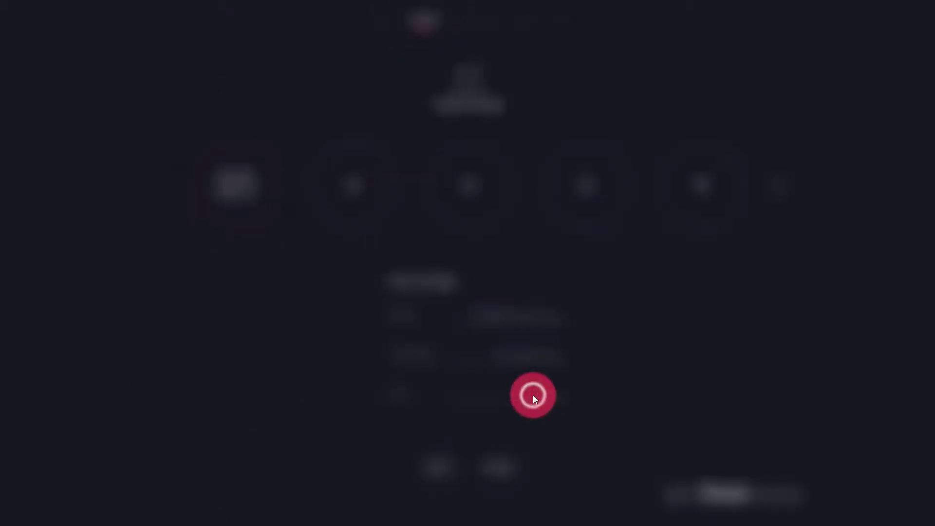
{"action": "type", "text": "9000"}
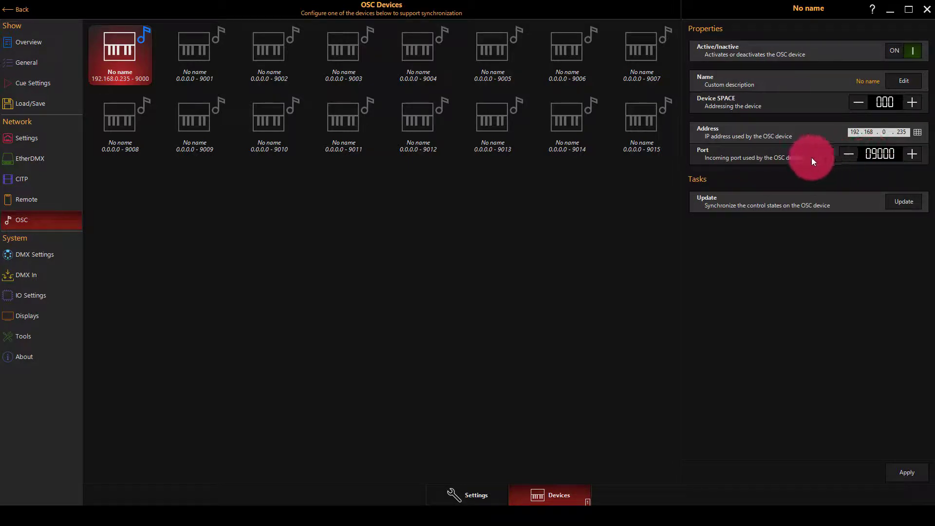
Step: Review the outgoing OSC port and network interfaces, apply the OSC device configuration in ONYX and leave the settings
{"action": "left_click", "coordinate": [459, 495]}
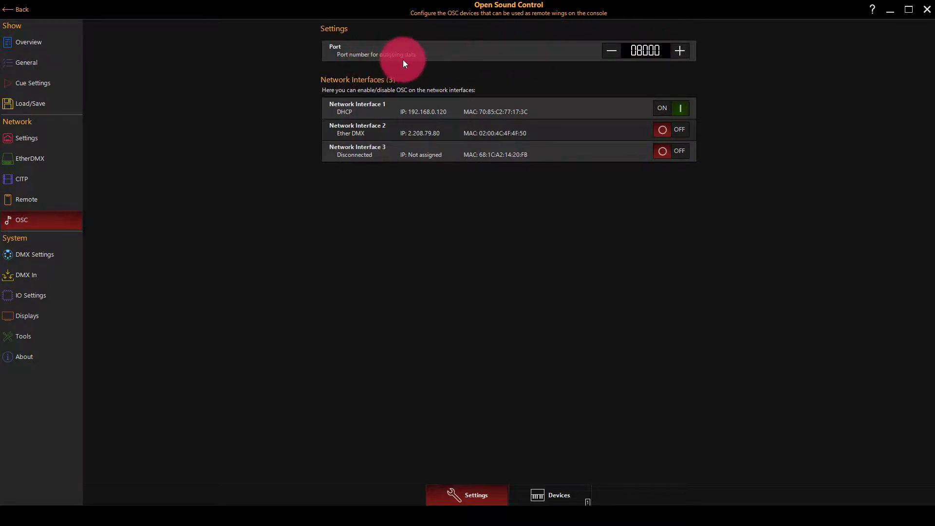
{"action": "left_click", "coordinate": [565, 496]}
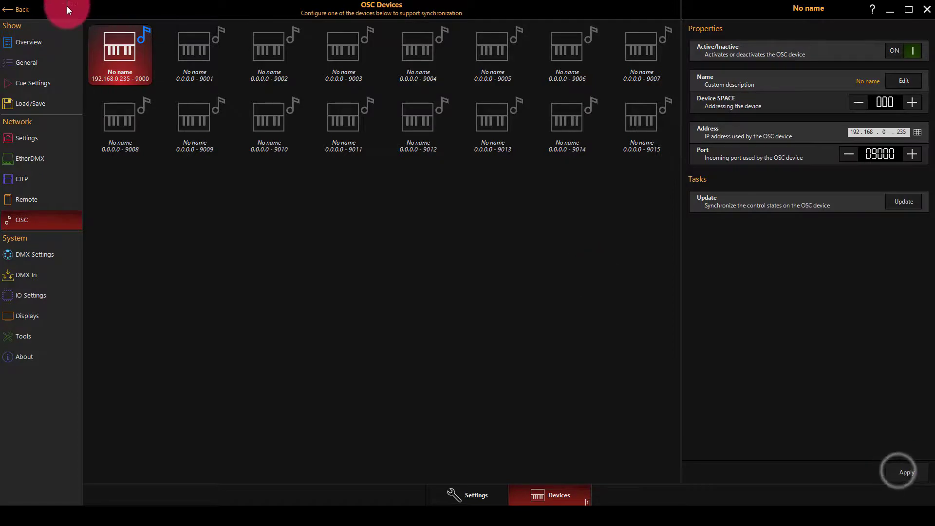
{"action": "left_click", "coordinate": [14, 10]}
Step: Check the STRIPS playback's level and controls in ONYX, and return to the wing's Fader 1 mapping
{"action": "left_click", "coordinate": [173, 335]}
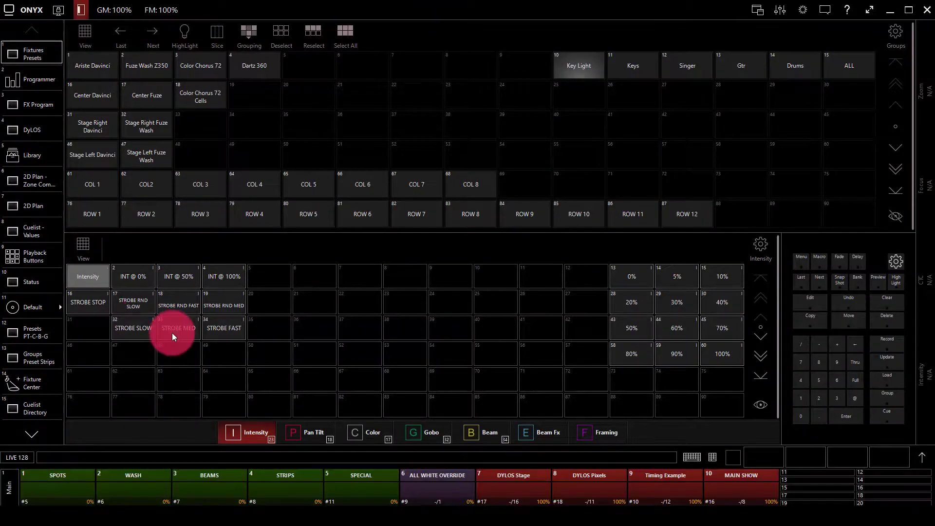
{"action": "left_click_drag", "start_coordinate": [173, 335], "coordinate": [198, 370]}
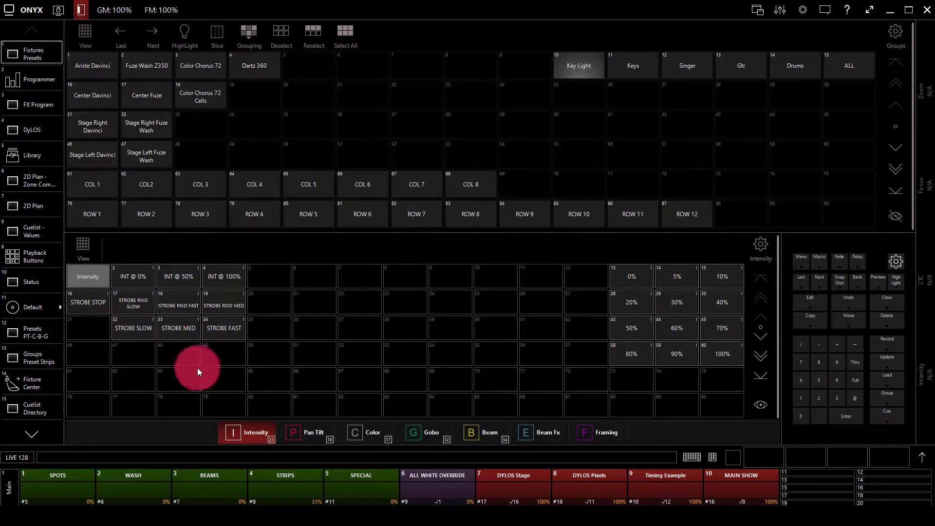
{"action": "left_click", "coordinate": [288, 497]}
{"action": "left_click", "coordinate": [286, 491]}
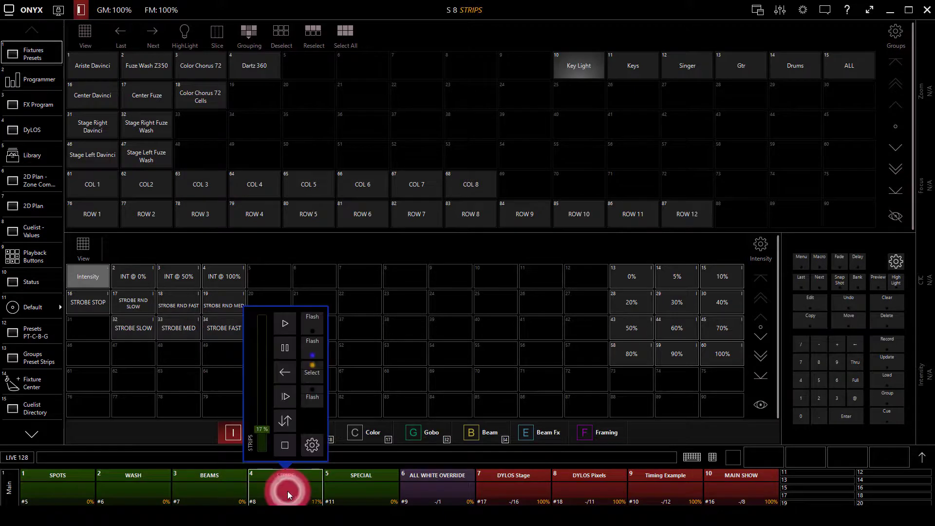
{"action": "left_click", "coordinate": [369, 430]}
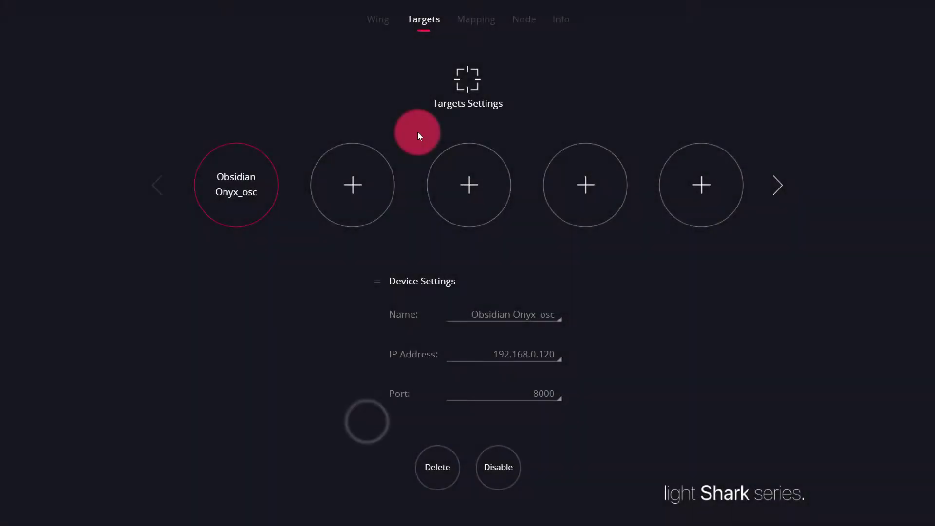
{"action": "left_click", "coordinate": [483, 18]}
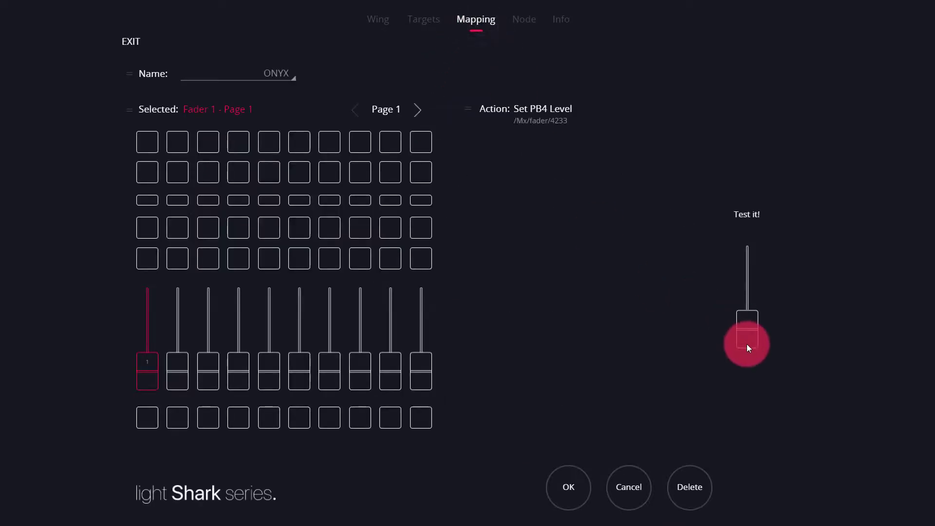
Step: Select Fader 2, Fader 3 and Button 2 on Page 1 to view which controls accept actions
{"action": "left_click", "coordinate": [176, 374]}
{"action": "left_click", "coordinate": [205, 371]}
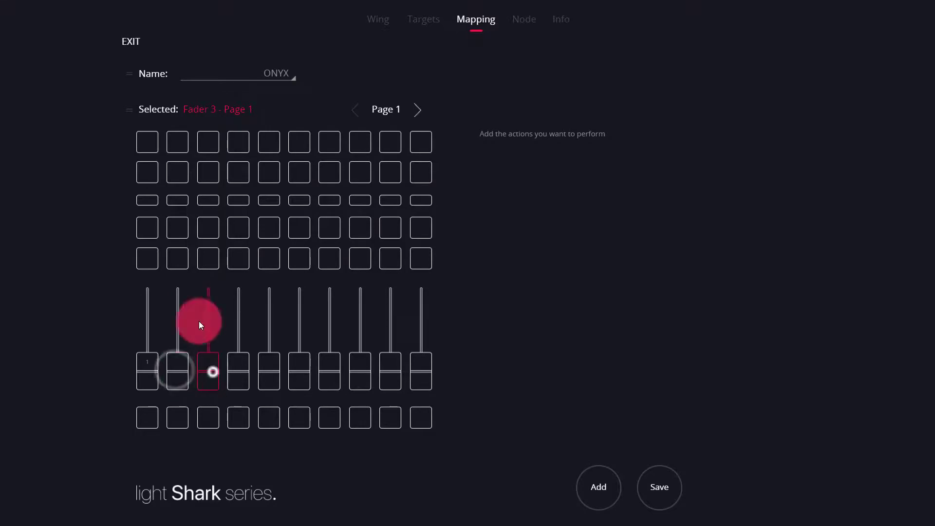
{"action": "left_click", "coordinate": [173, 139]}
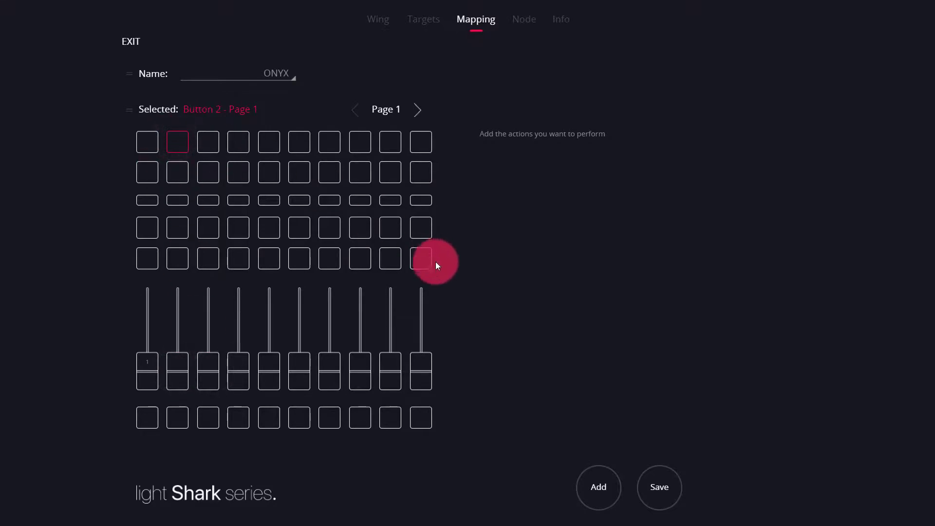
{"action": "left_click", "coordinate": [451, 270]}
Step: Save the ONYX mapping, acknowledge the save and exit to the mapping overview
{"action": "left_click", "coordinate": [659, 488]}
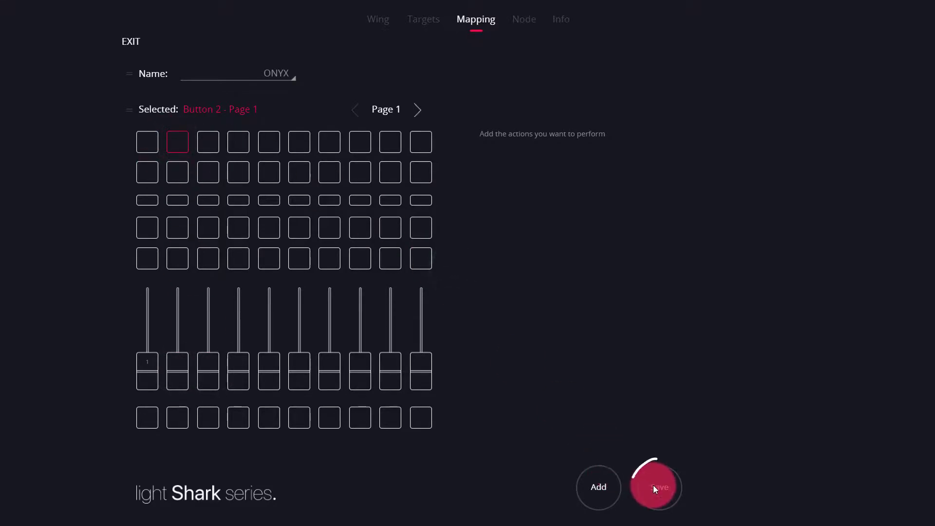
{"action": "left_click", "coordinate": [473, 107]}
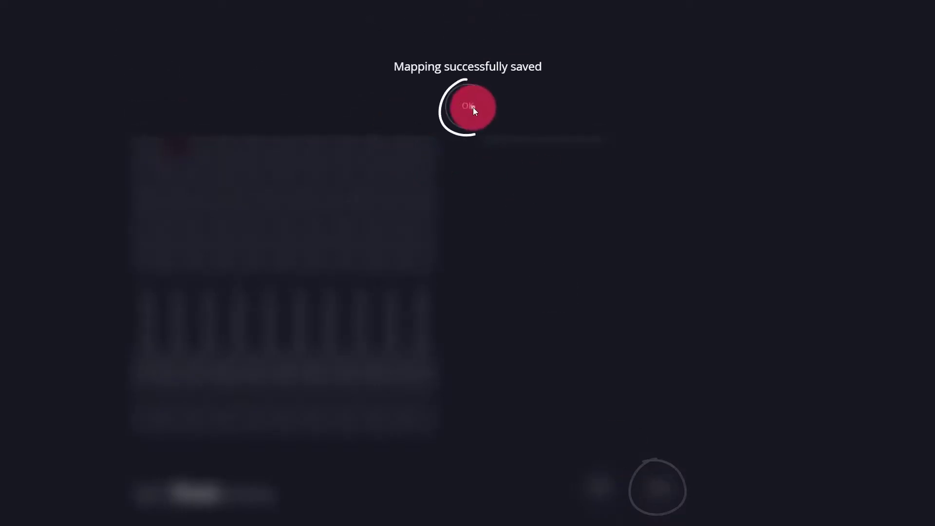
{"action": "left_click", "coordinate": [136, 41]}
{"action": "left_click", "coordinate": [419, 112]}
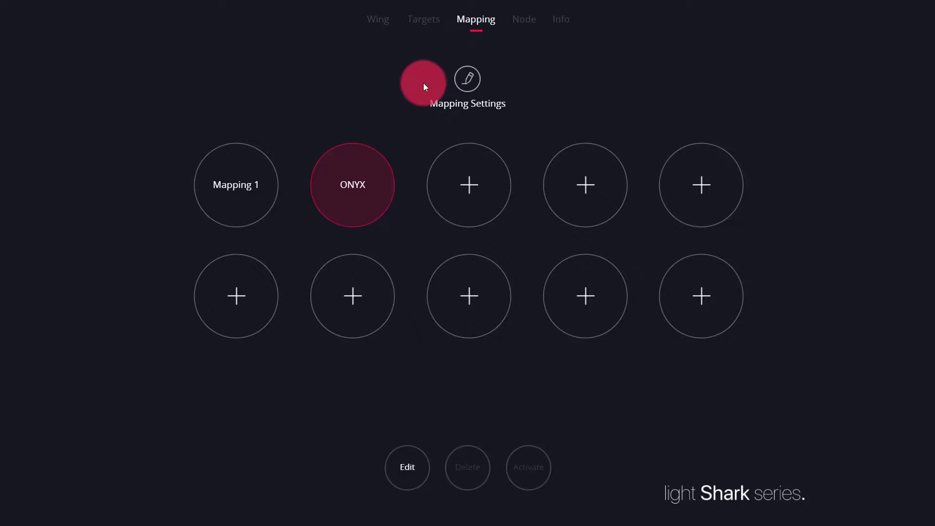
Step: Switch DMX Port 1 and DMX Port 2 to ACN in the node settings and raise Port 2's universe by one
{"action": "left_click", "coordinate": [526, 25]}
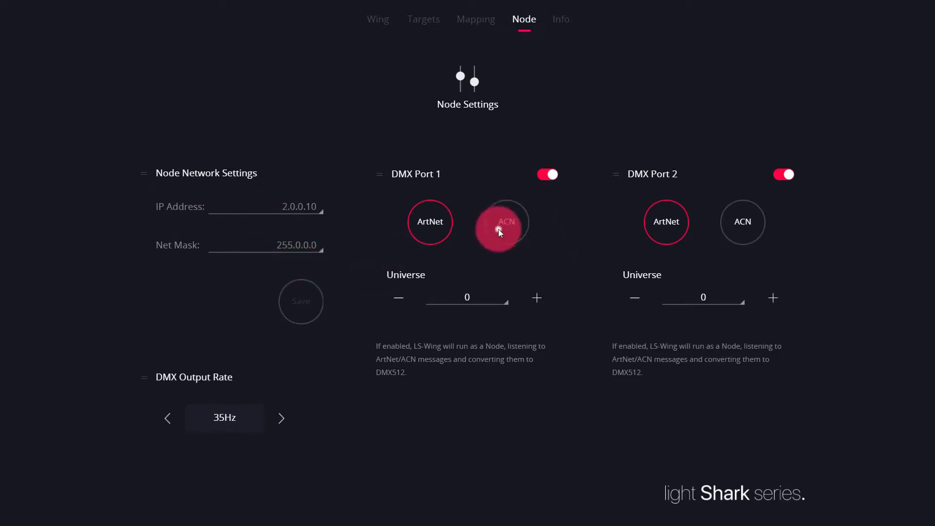
{"action": "left_click", "coordinate": [722, 231]}
{"action": "left_click", "coordinate": [778, 307]}
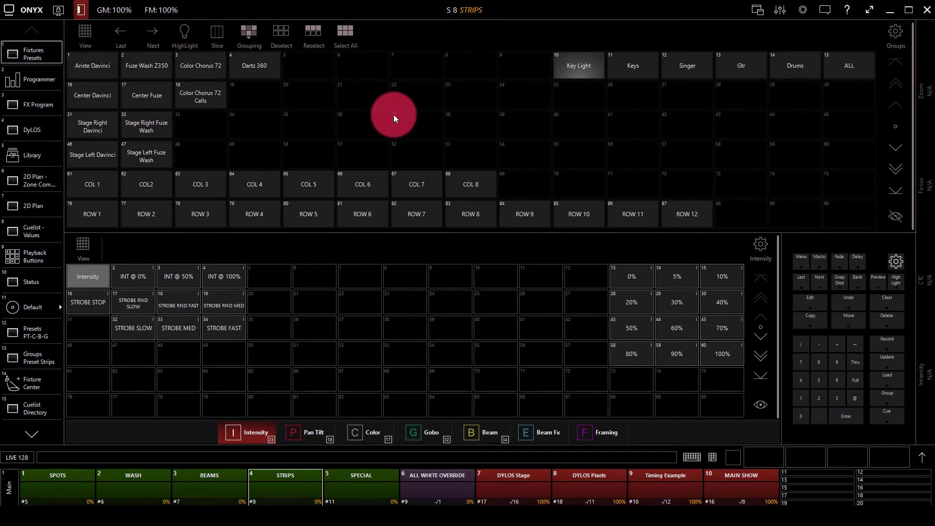
Step: Switch to ONYX, set the last universe sent over sACN to 2 in the EtherDMX settings, and apply the change
{"action": "left_click", "coordinate": [32, 10]}
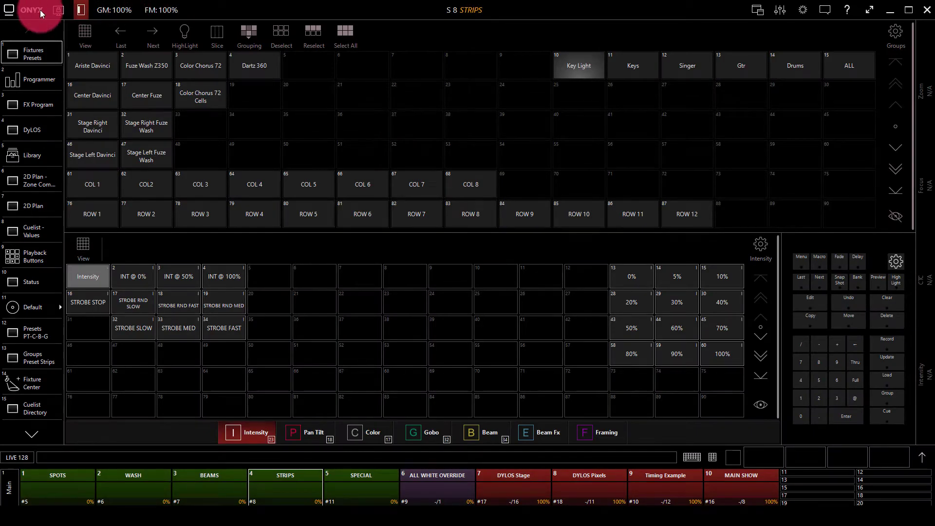
{"action": "left_click", "coordinate": [112, 60]}
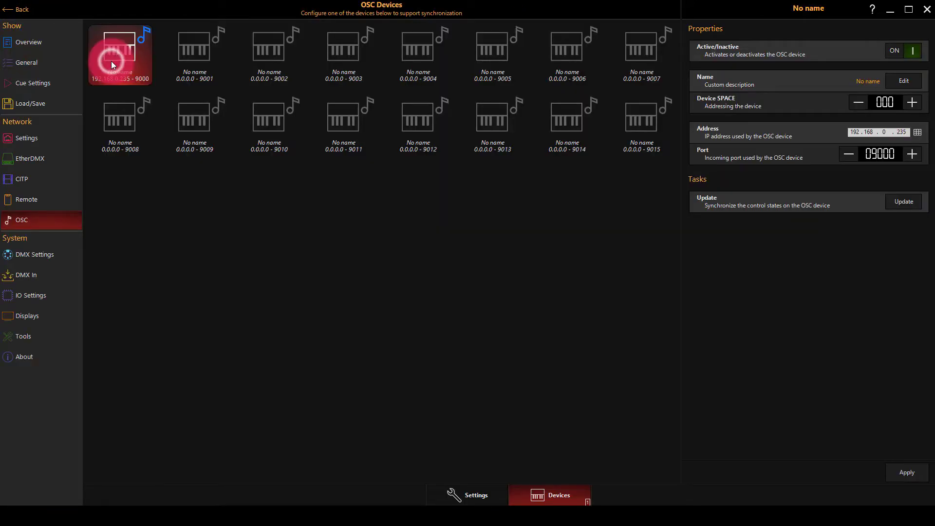
{"action": "left_click", "coordinate": [36, 163]}
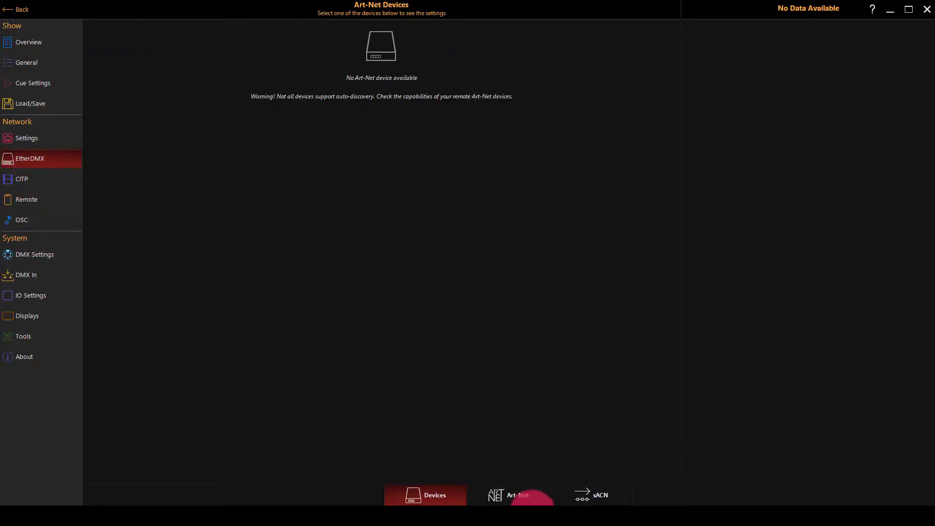
{"action": "left_click", "coordinate": [569, 495]}
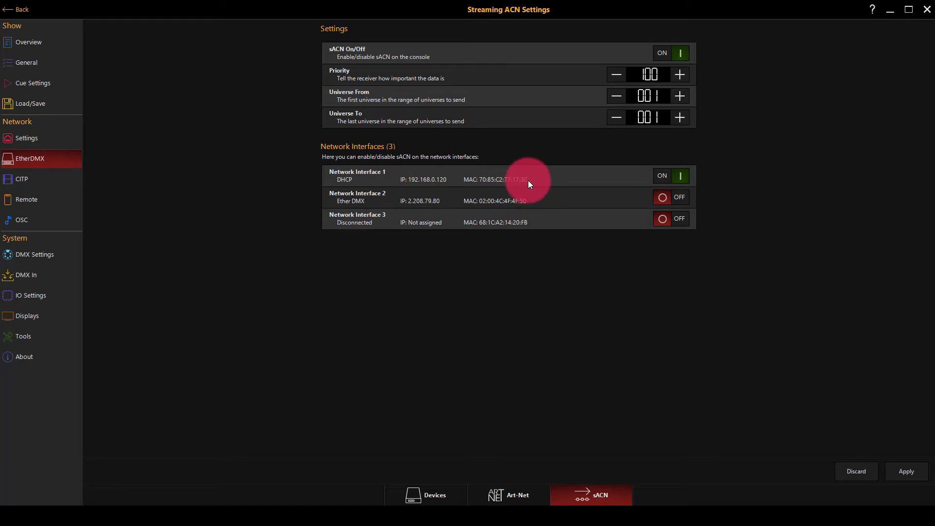
{"action": "left_click", "coordinate": [682, 119]}
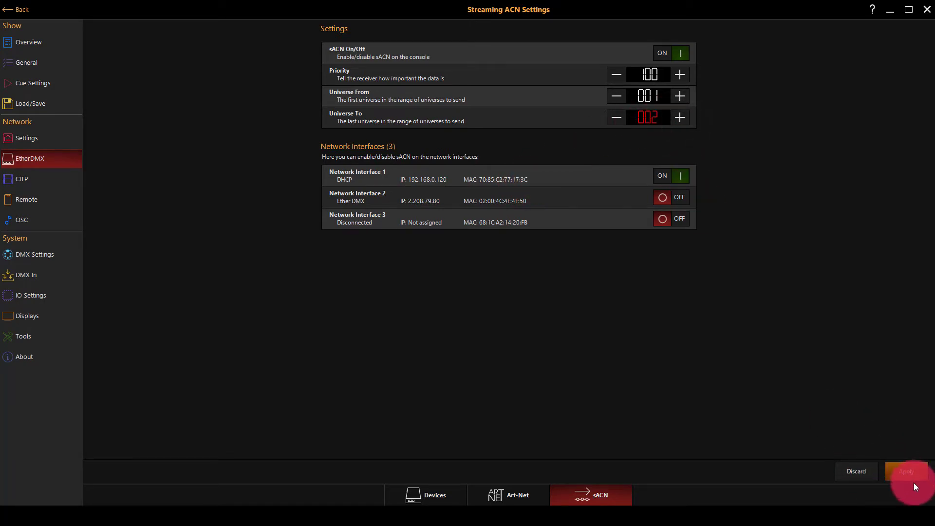
{"action": "left_click", "coordinate": [907, 472]}
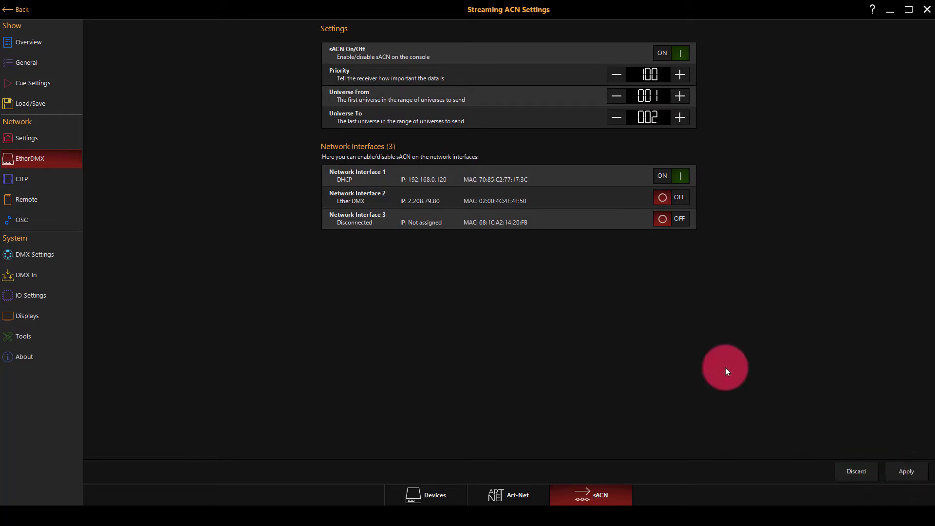